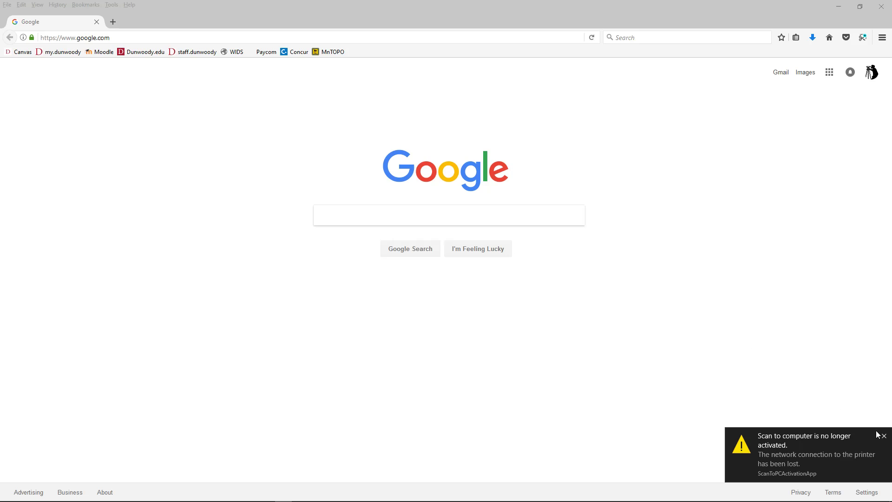
Dismiss the scanner notification and search Google for 'MN TOPO'
{"action": "left_click", "coordinate": [880, 435]}
{"action": "left_click", "coordinate": [434, 219]}
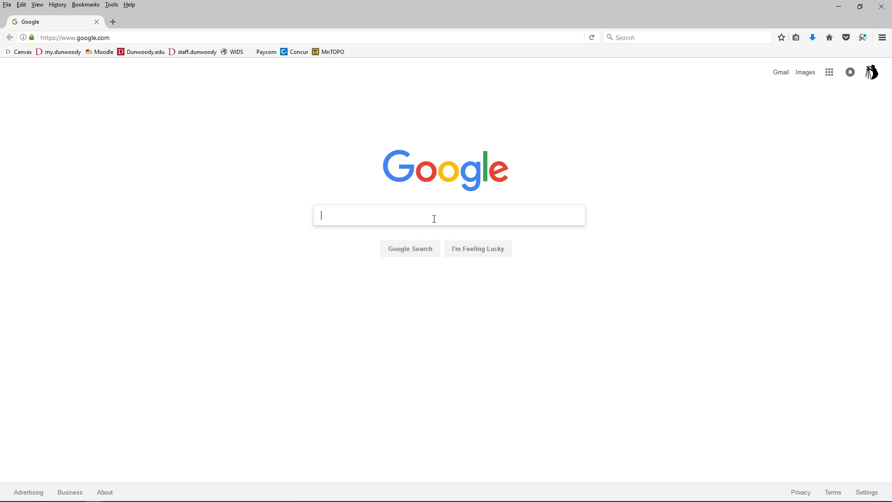
{"action": "type", "text": "MN TOPO"}
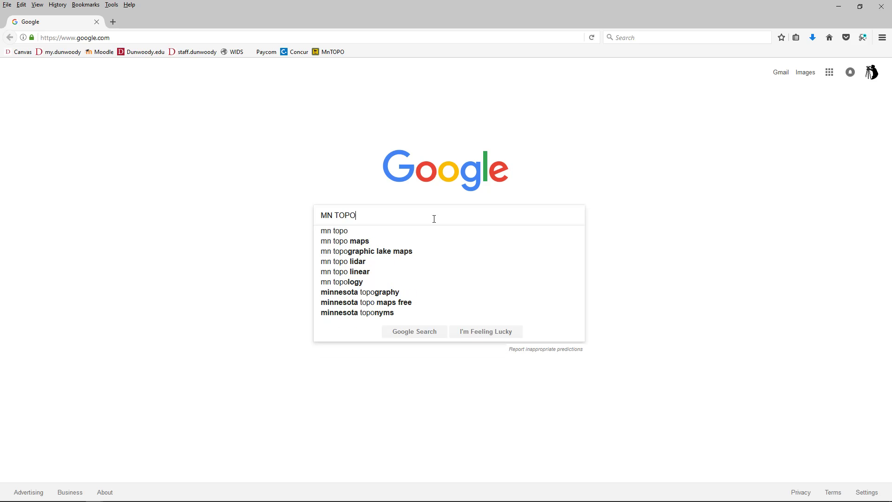
{"action": "key", "text": "Return"}
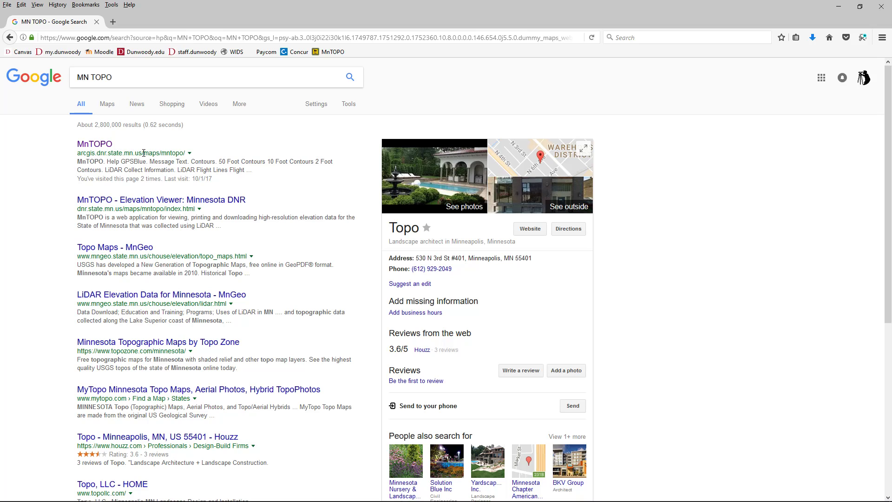
Open the MnTOPO map and zoom into Minneapolis around Dunwoody Blvd and Loring Lake
{"action": "left_click", "coordinate": [85, 146]}
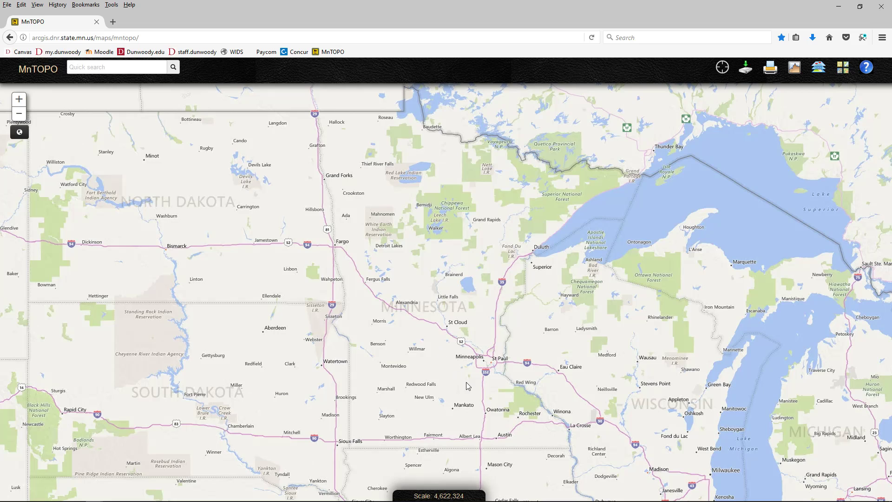
{"action": "mouse_move", "coordinate": [419, 243]}
{"action": "left_mouse_down"}
{"action": "mouse_move", "coordinate": [414, 313]}
{"action": "mouse_move", "coordinate": [409, 230]}
{"action": "left_mouse_up"}
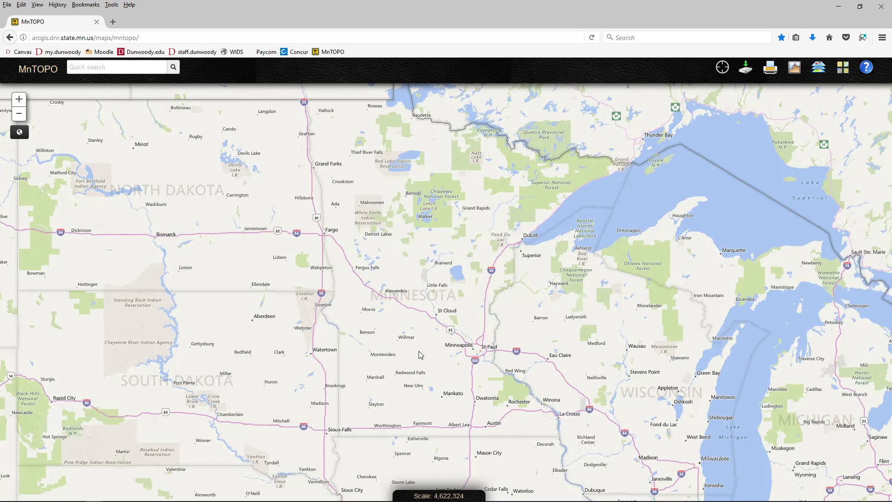
{"action": "scroll", "coordinate": [466, 352], "scroll_direction": "up", "scroll_amount": 2}
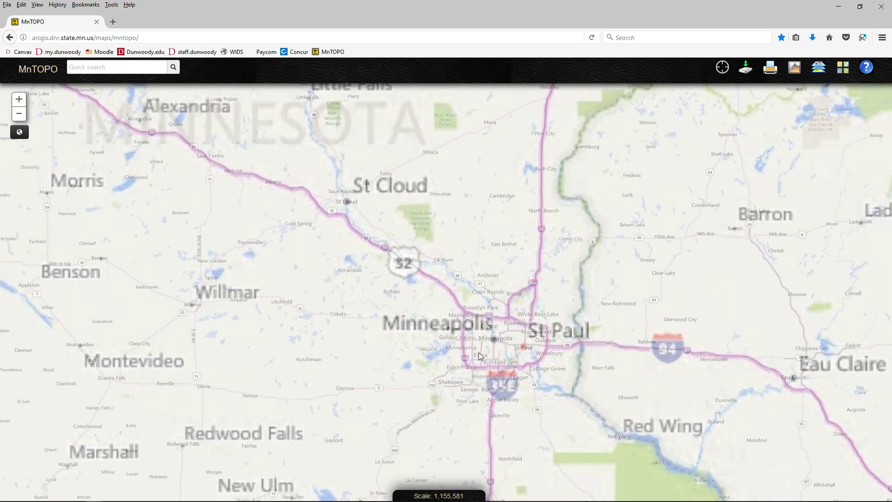
{"action": "scroll", "coordinate": [477, 363], "scroll_direction": "up", "scroll_amount": 1}
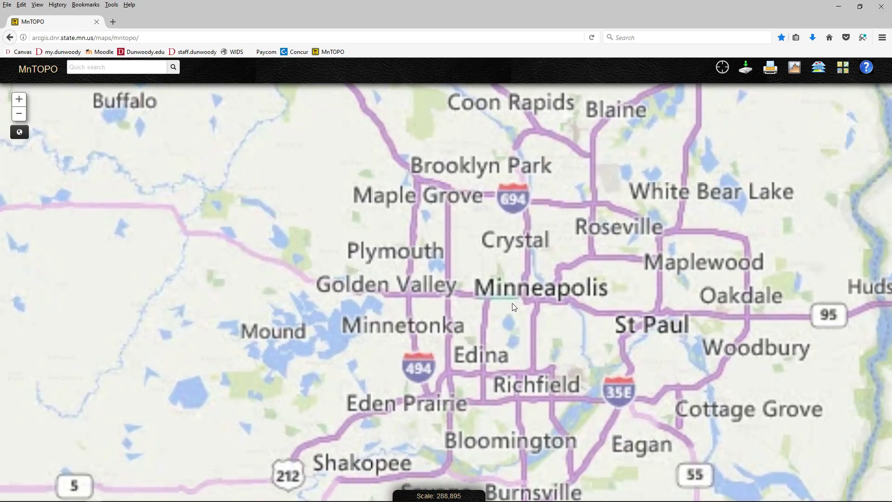
{"action": "scroll", "coordinate": [512, 303], "scroll_direction": "up", "scroll_amount": 1}
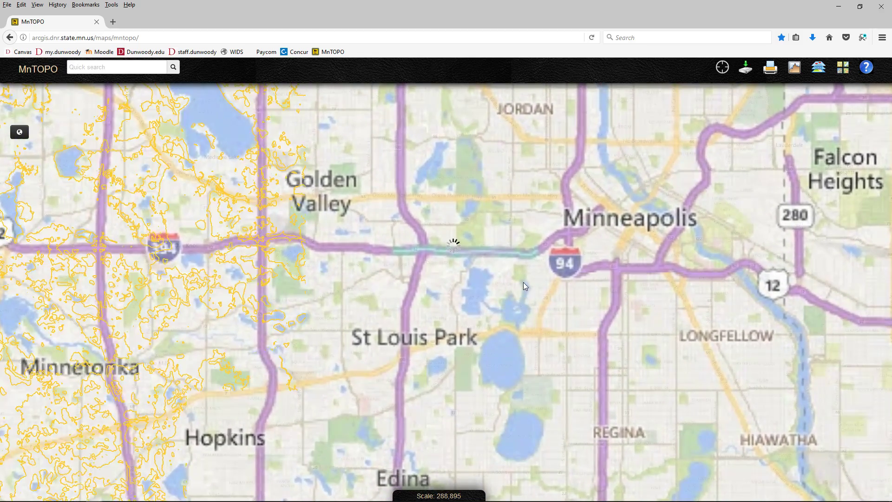
{"action": "scroll", "coordinate": [523, 283], "scroll_direction": "up", "scroll_amount": 2}
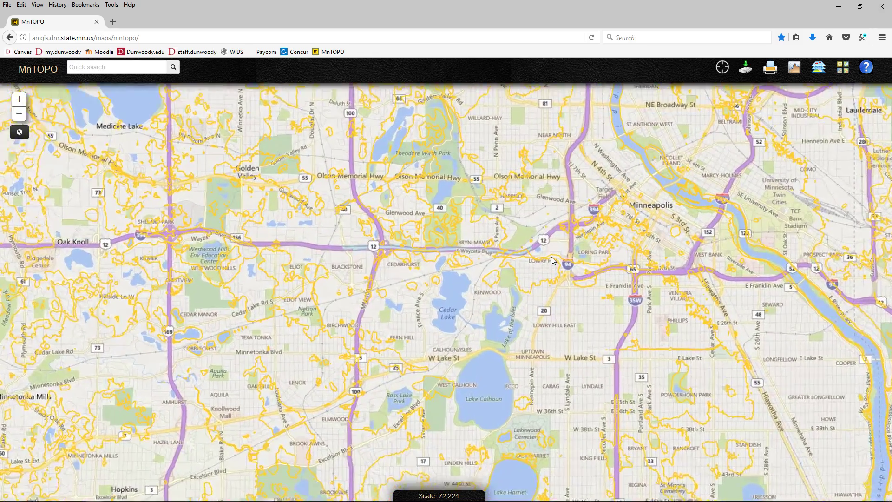
{"action": "scroll", "coordinate": [551, 256], "scroll_direction": "up", "scroll_amount": 1}
{"action": "left_click_drag", "start_coordinate": [557, 247], "coordinate": [464, 302]}
{"action": "scroll", "coordinate": [463, 303], "scroll_direction": "up", "scroll_amount": 2}
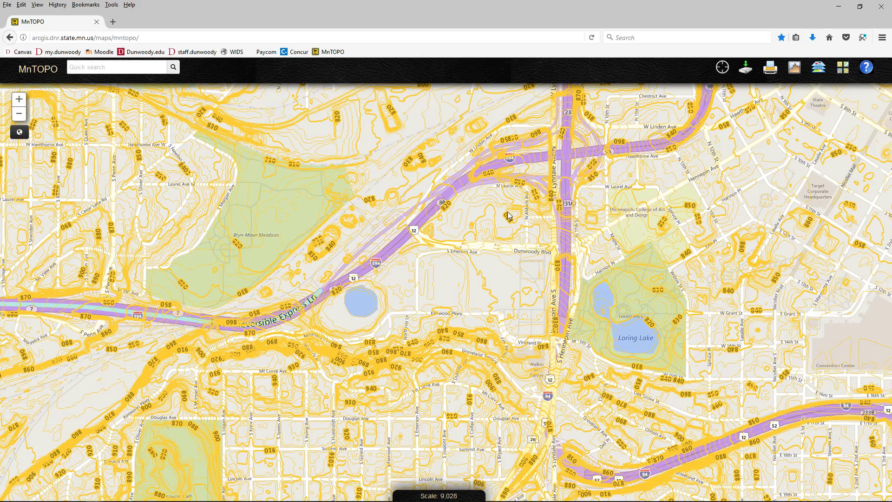
{"action": "left_click_drag", "start_coordinate": [462, 213], "coordinate": [450, 271]}
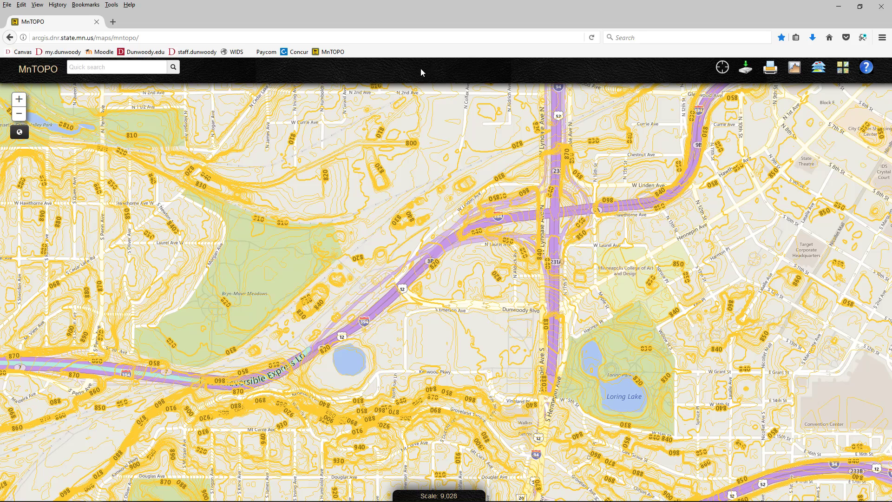
Draw a four-corner polygon around Dunwoody Blvd between Lyndale Ave and Kenwood Pkwy
{"action": "left_click", "coordinate": [745, 72]}
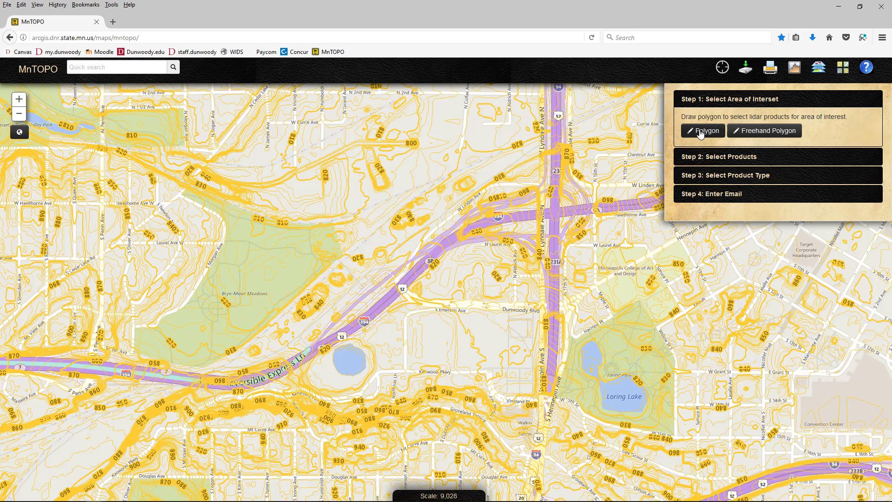
{"action": "left_click", "coordinate": [701, 132]}
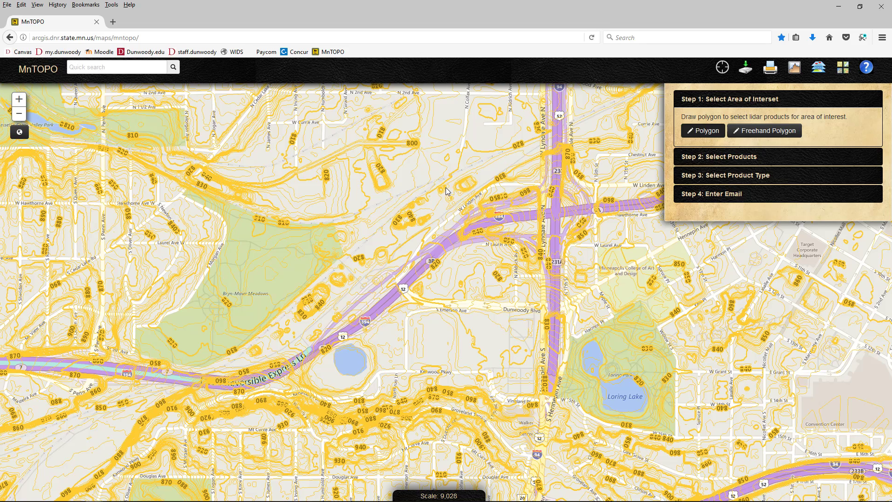
{"action": "left_click", "coordinate": [514, 194]}
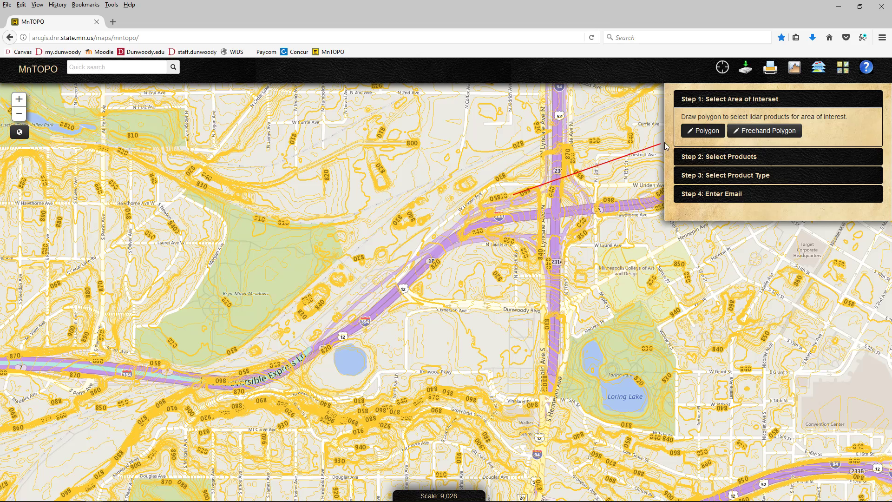
{"action": "left_click", "coordinate": [441, 195]}
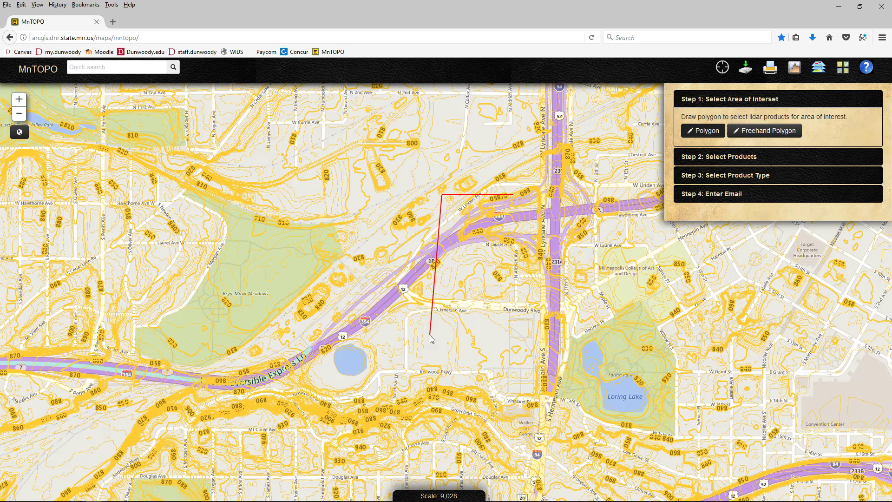
{"action": "left_click", "coordinate": [442, 356]}
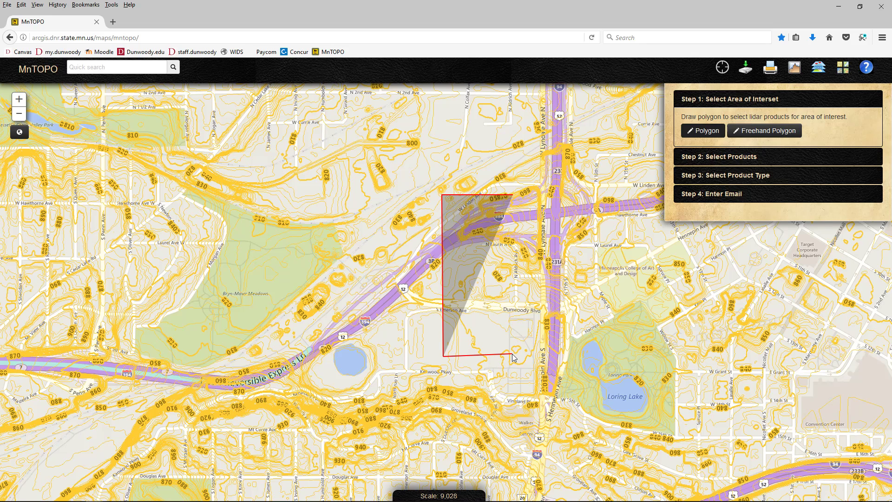
{"action": "left_click", "coordinate": [513, 355]}
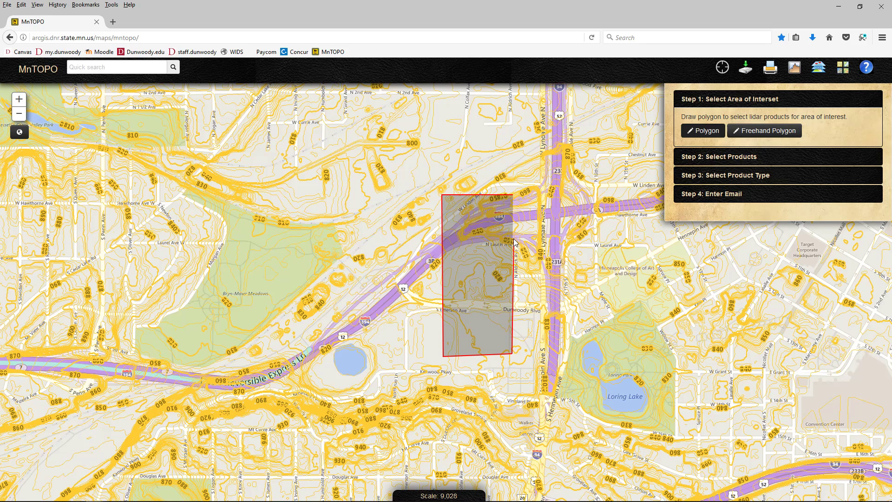
{"action": "double_click", "coordinate": [512, 264]}
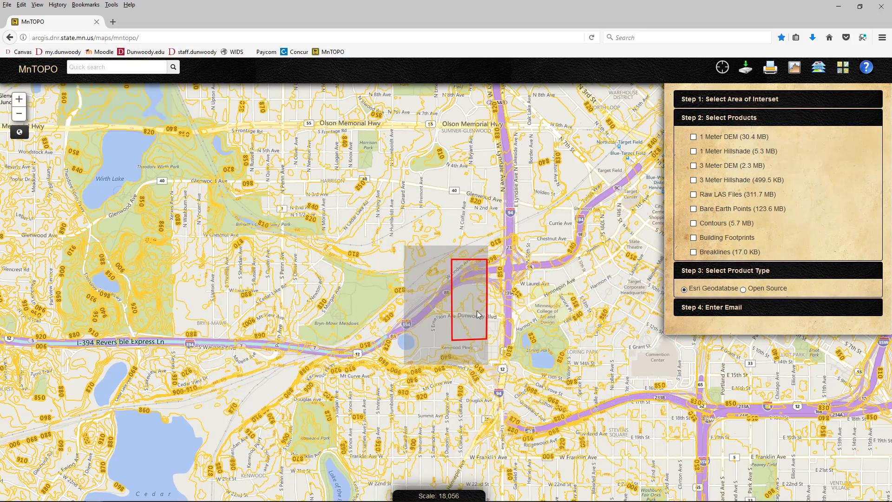
{"action": "scroll", "coordinate": [477, 314], "scroll_direction": "up", "scroll_amount": 1}
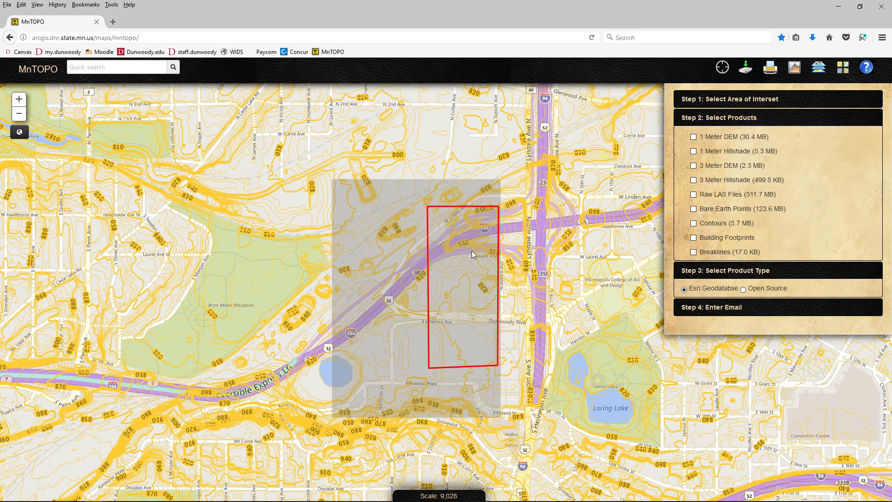
Redraw a larger four-sided polygon spanning the I-394 and Dunwoody Blvd area
{"action": "left_click", "coordinate": [731, 99]}
{"action": "left_click", "coordinate": [702, 131]}
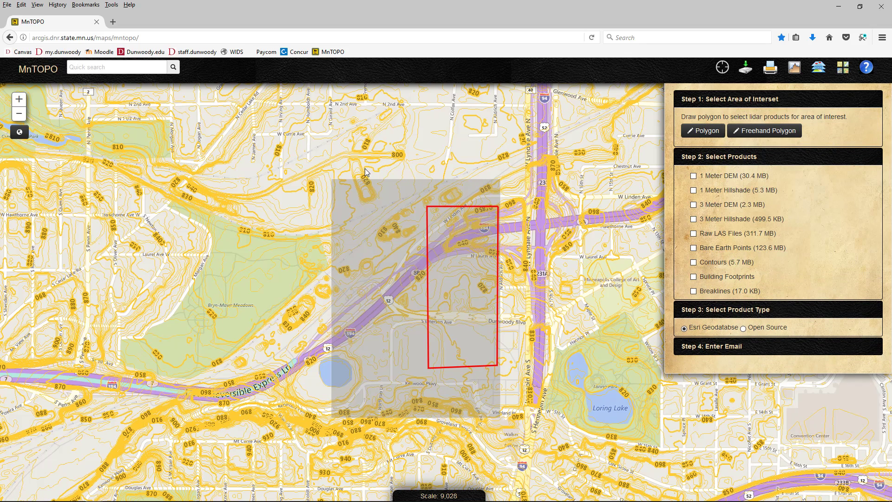
{"action": "left_click", "coordinate": [533, 153]}
{"action": "left_click", "coordinate": [284, 148]}
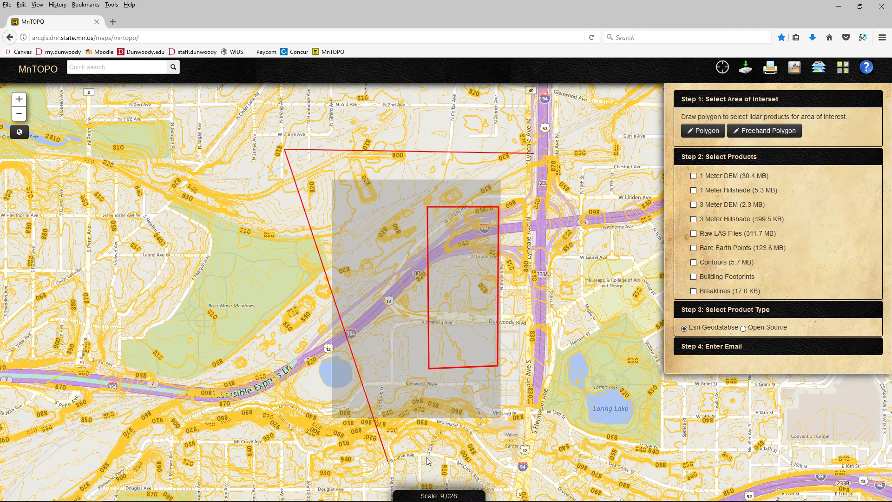
{"action": "left_click", "coordinate": [275, 461]}
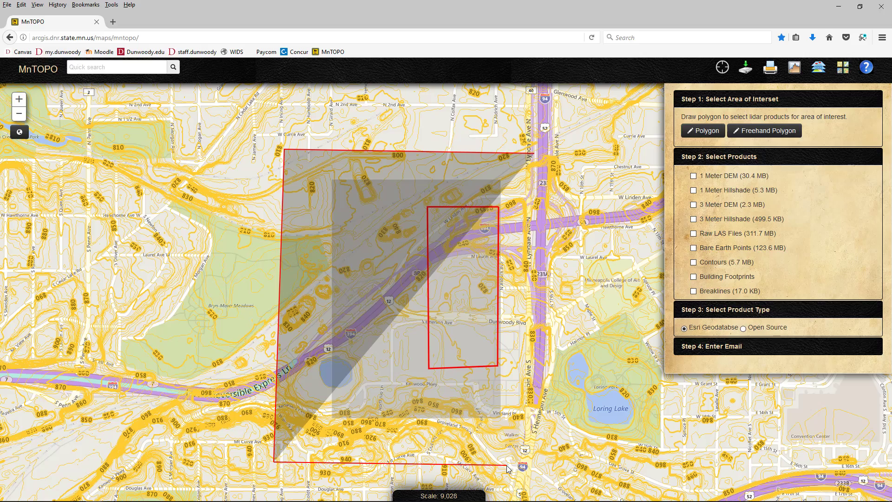
{"action": "double_click", "coordinate": [533, 461]}
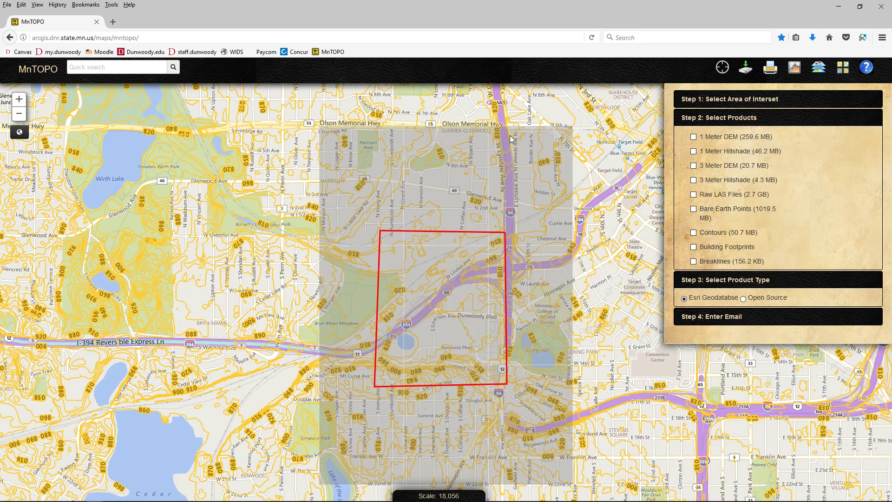
Redraw a smaller rectangle around Dunwoody Blvd, bringing 1 Meter DEM down to 30.4 MB
{"action": "left_click", "coordinate": [717, 102]}
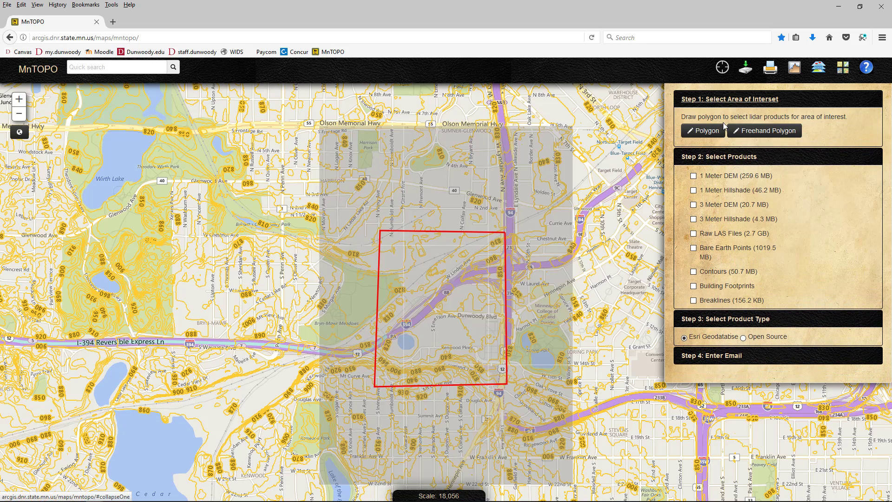
{"action": "left_click", "coordinate": [476, 251]}
{"action": "left_click", "coordinate": [481, 254]}
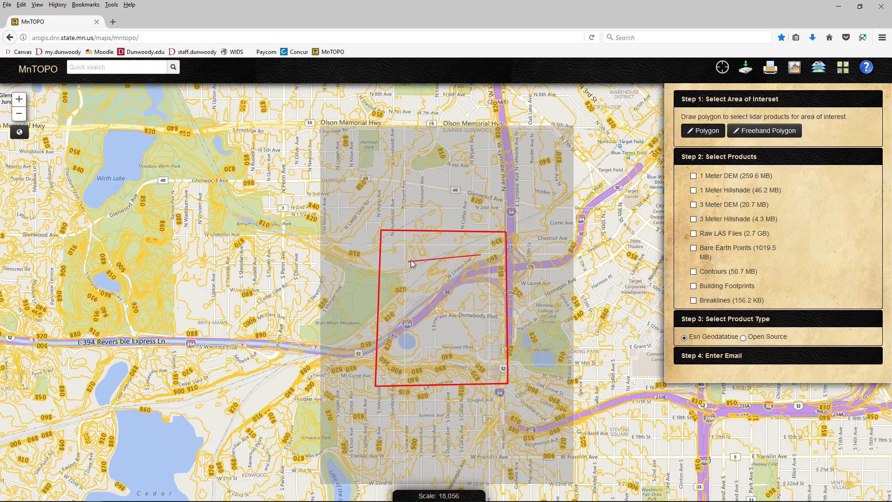
{"action": "left_click", "coordinate": [414, 254]}
{"action": "left_click", "coordinate": [412, 356]}
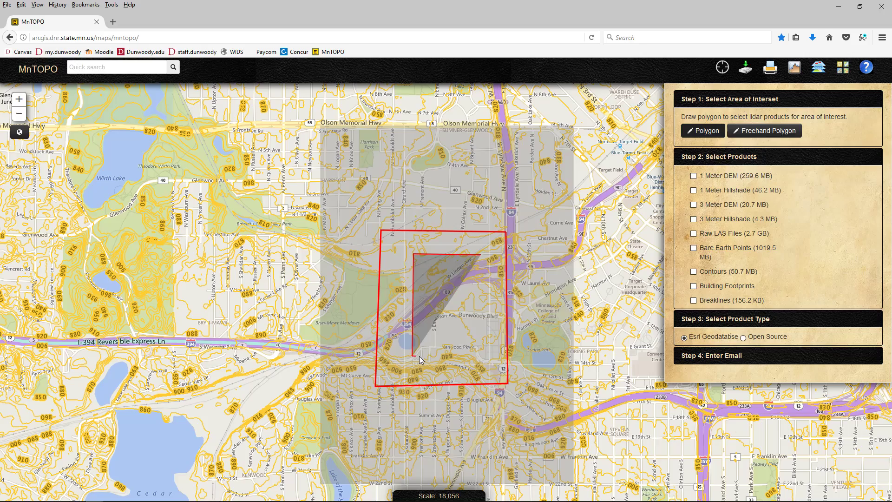
{"action": "left_click", "coordinate": [477, 358]}
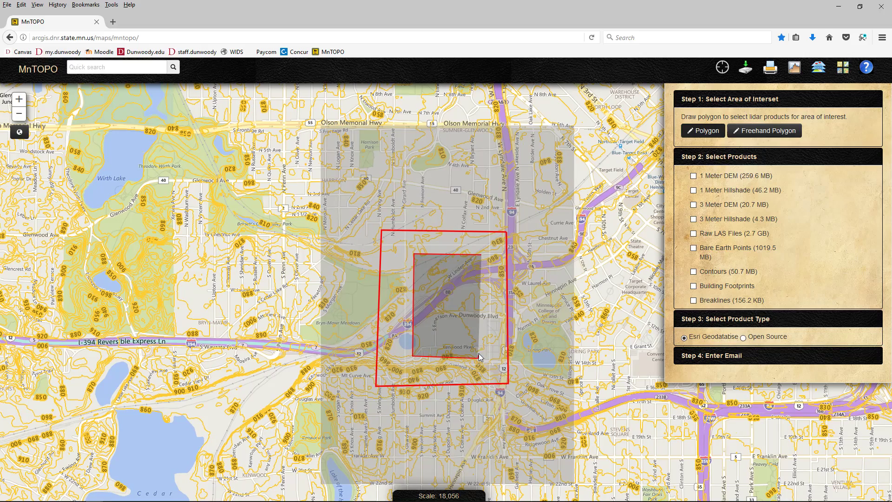
{"action": "double_click", "coordinate": [480, 335]}
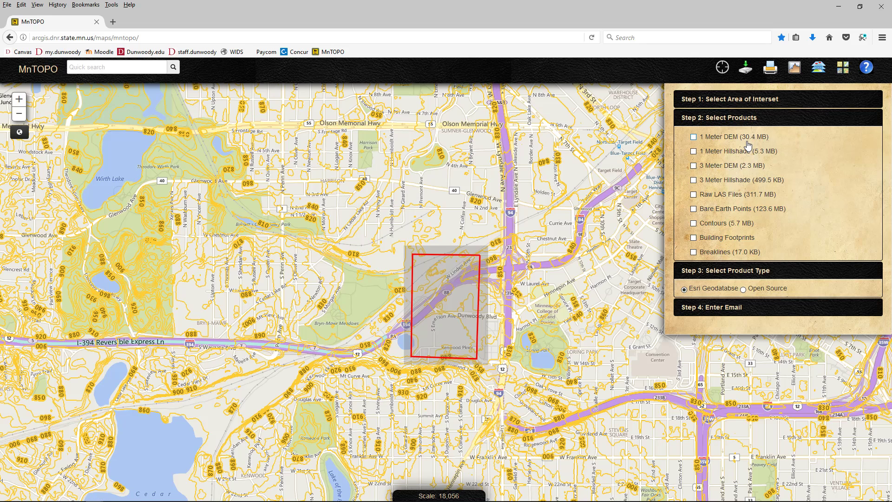
Check only Contours, choose Open Source format, and ready the Step 4 email field
{"action": "left_click", "coordinate": [694, 225]}
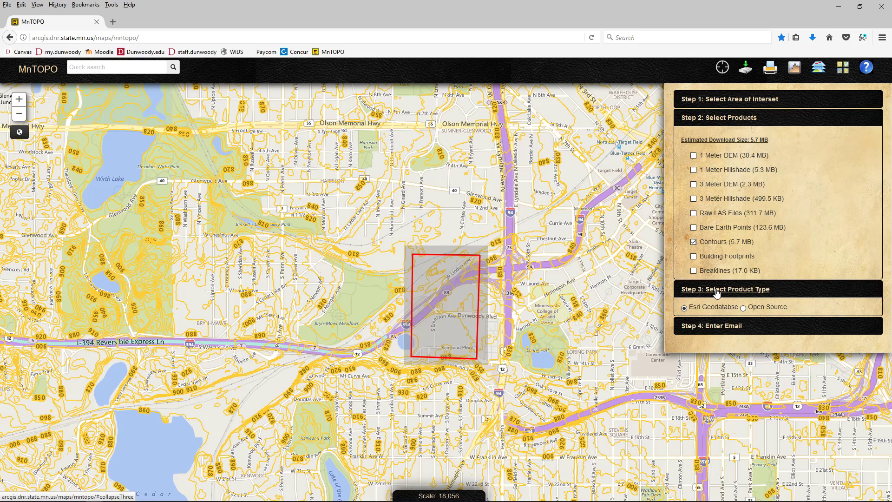
{"action": "left_click", "coordinate": [743, 309]}
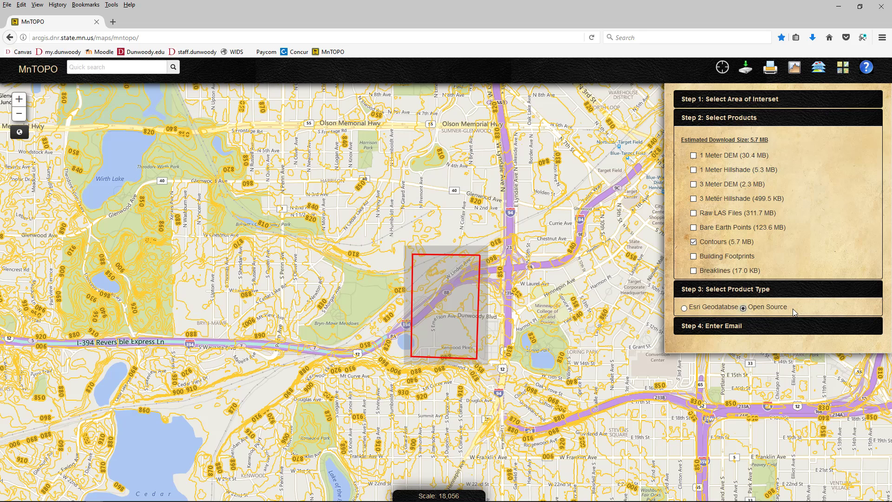
{"action": "left_click", "coordinate": [739, 326]}
{"action": "left_click", "coordinate": [757, 174]}
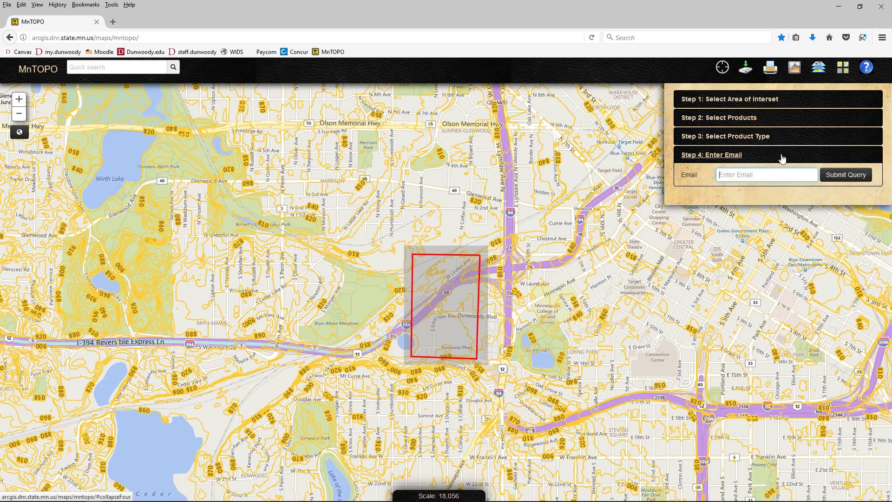
Enter the delivery e-mail address and submit the query
{"action": "left_click", "coordinate": [829, 175]}
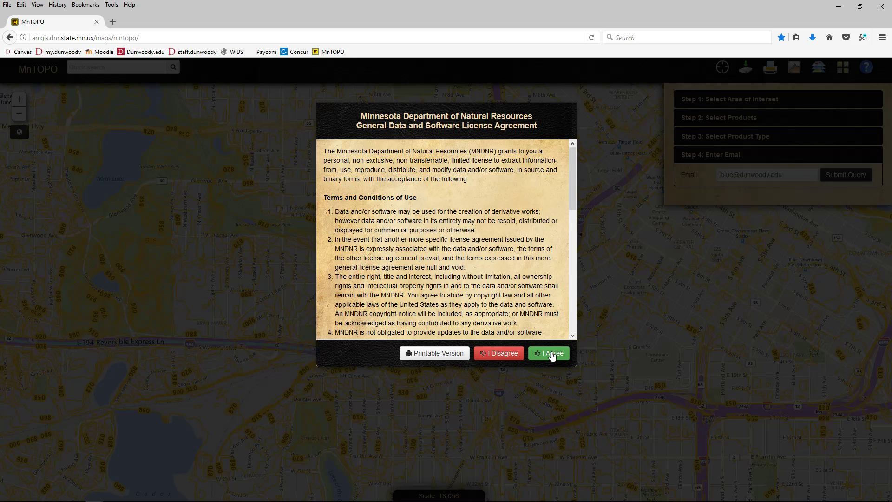
Scroll the DNR data license agreement and accept it with I Agree
{"action": "scroll", "coordinate": [540, 227], "scroll_direction": "down", "scroll_amount": 10}
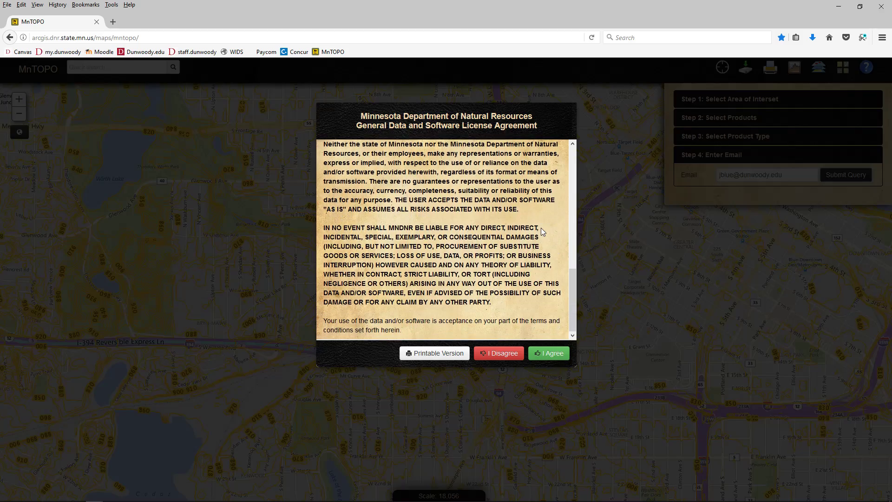
{"action": "left_click", "coordinate": [551, 354]}
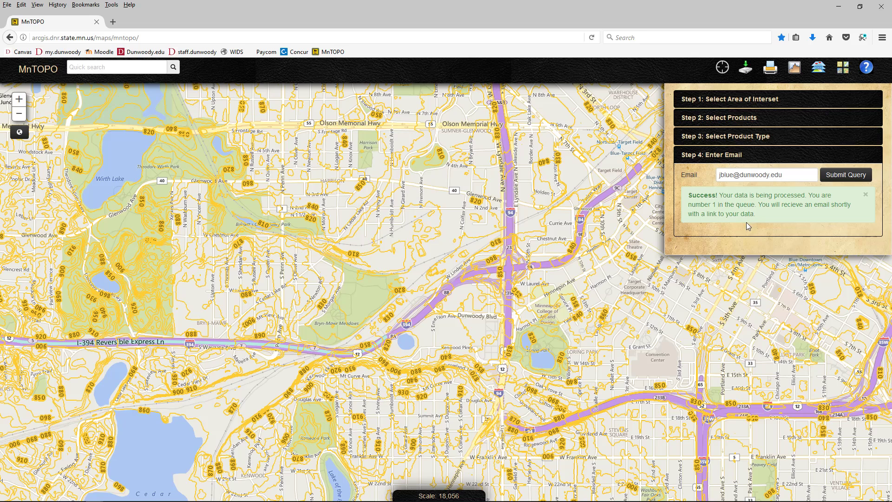
Close the success message and delete the e-mail address from the Step 4 field
{"action": "left_click", "coordinate": [865, 195]}
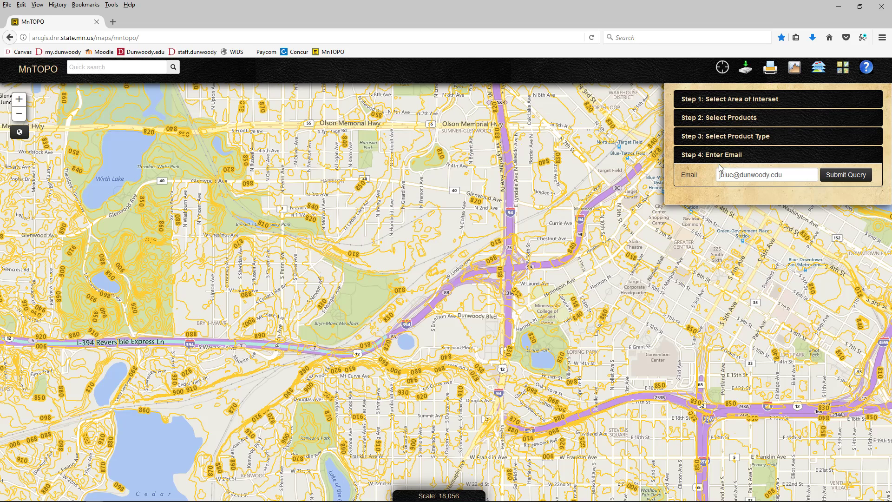
{"action": "left_click_drag", "start_coordinate": [785, 172], "coordinate": [706, 184]}
{"action": "key", "text": "BackSpace"}
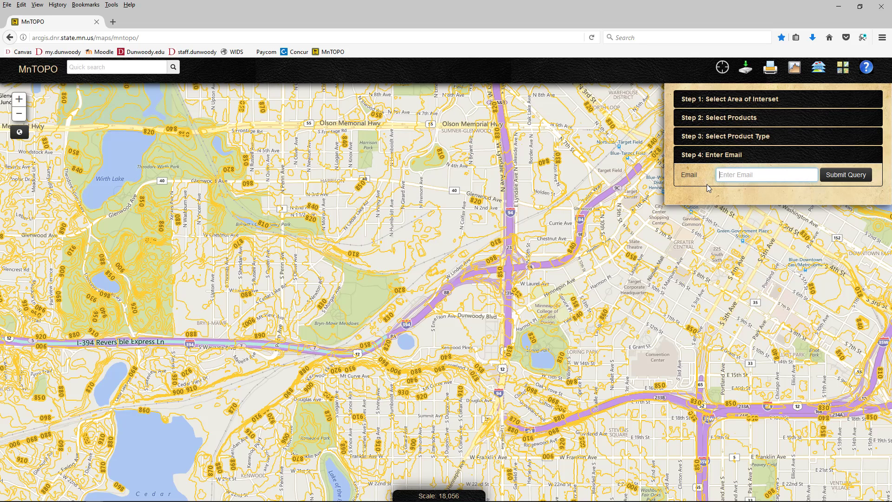